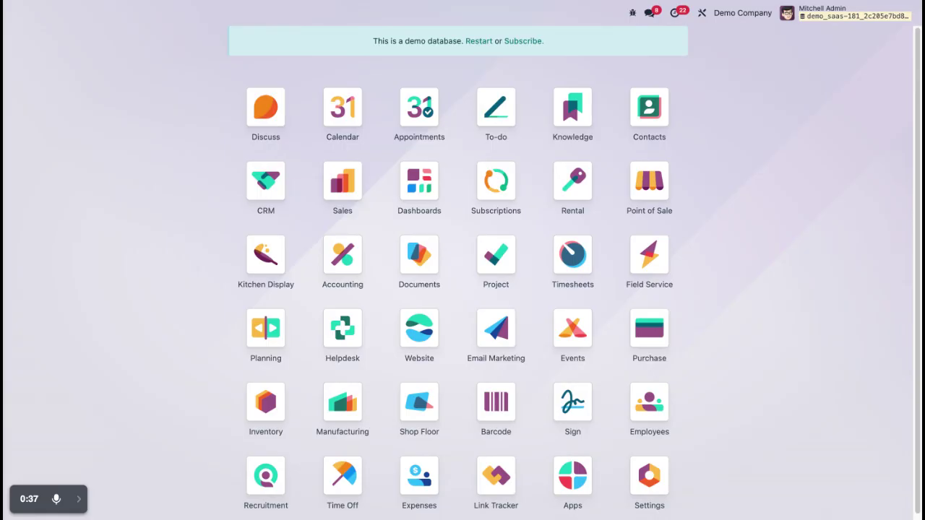
Step: Open the Settings app and jump to its Inventory section
scroll(624, 371, down, 1)
click(649, 474)
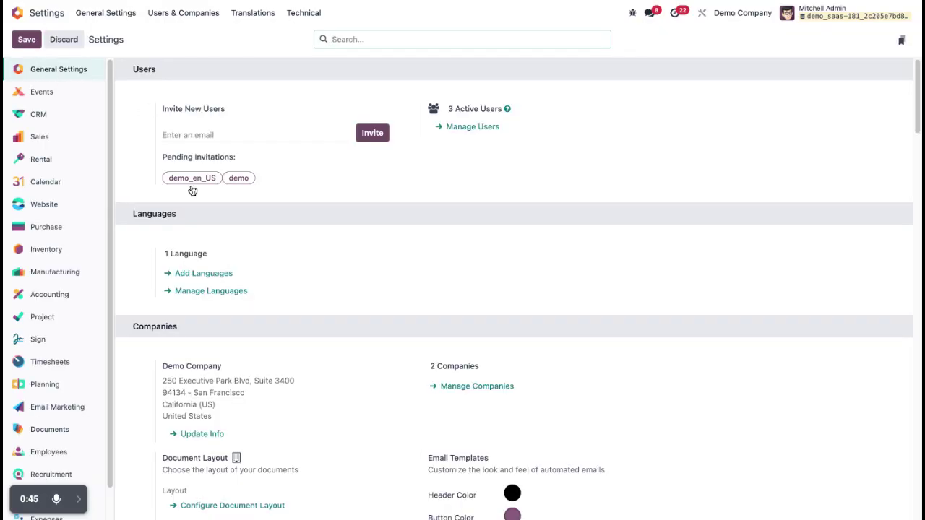
scroll(192, 190, down, 20)
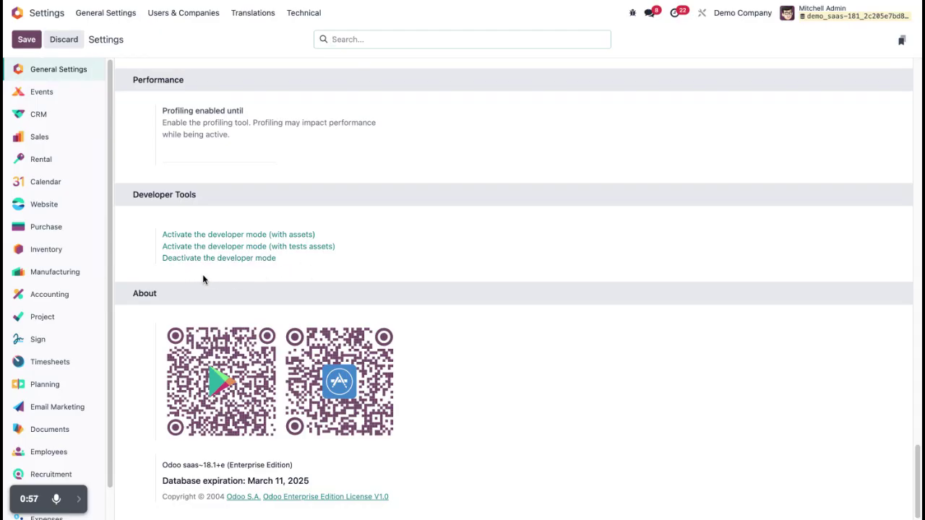
click(49, 253)
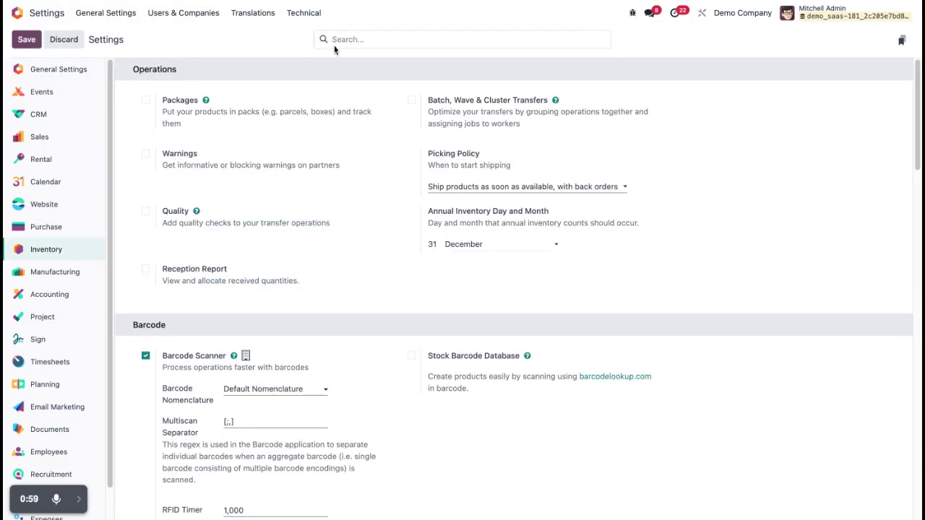
Step: Search the settings for 'drop', enable Dropshipping under Purchase, and save
click(356, 41)
text(drop)
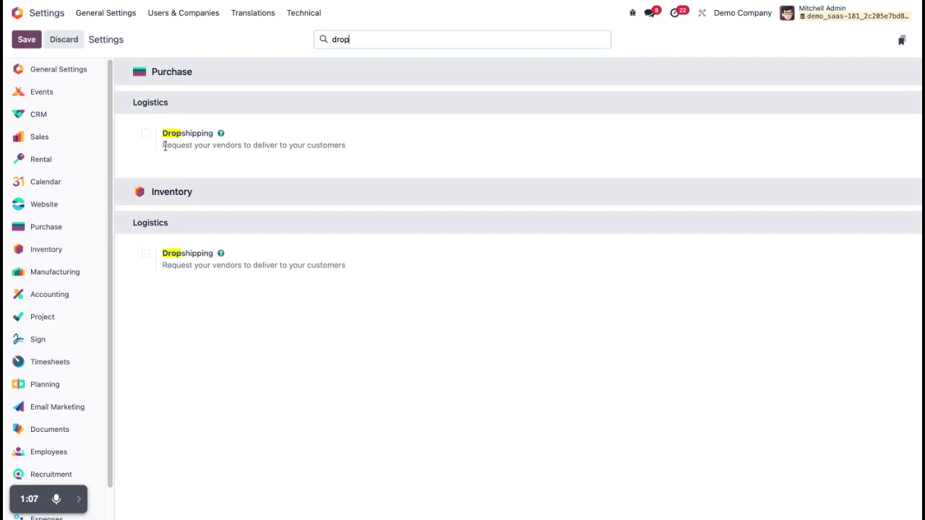
mouse_move(195, 136)
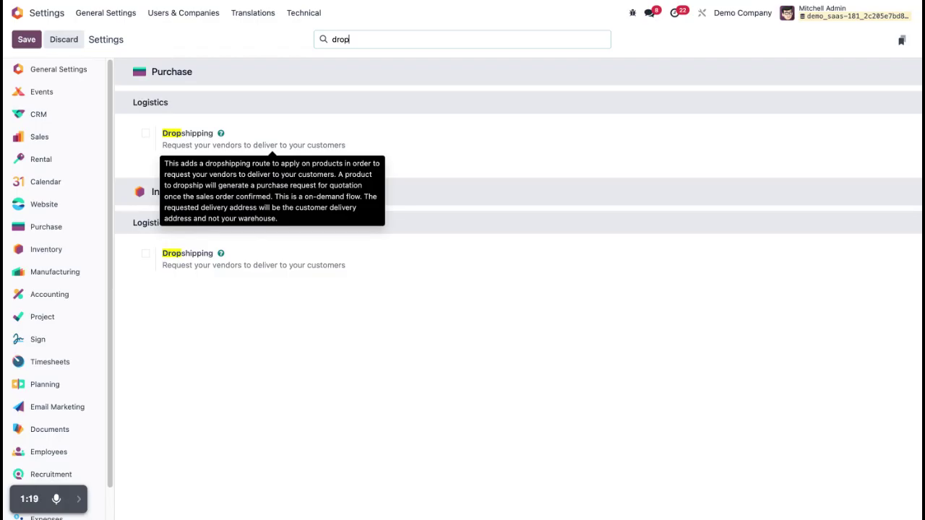
click(146, 134)
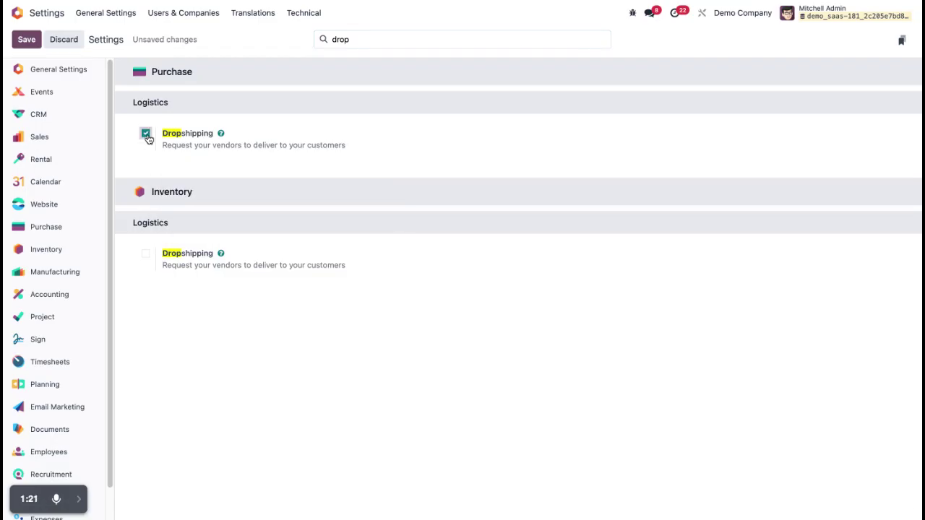
click(21, 40)
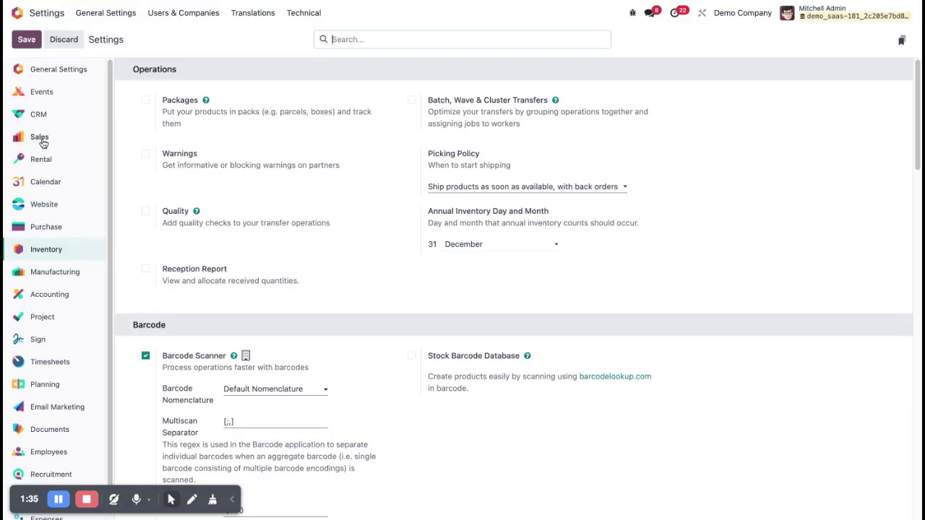
Step: Open Inventory's Products catalogue and switch it to list view
click(17, 12)
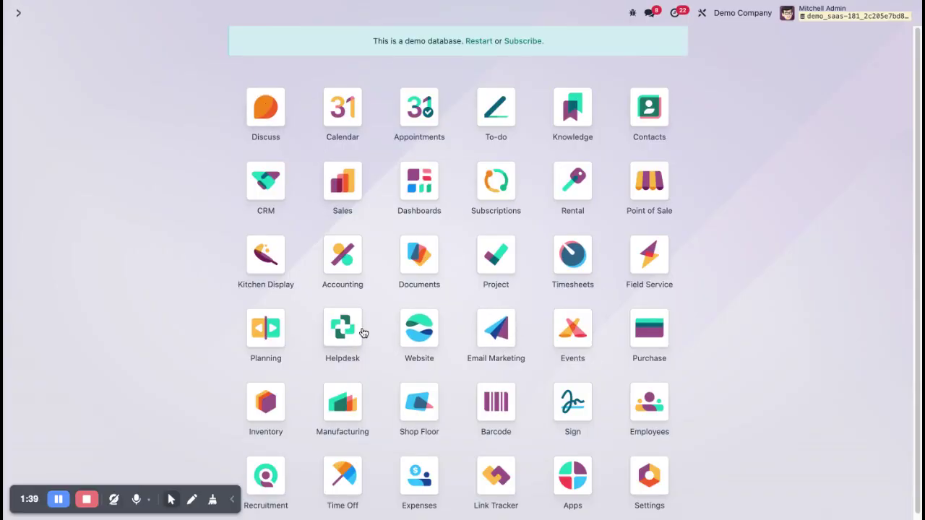
click(267, 405)
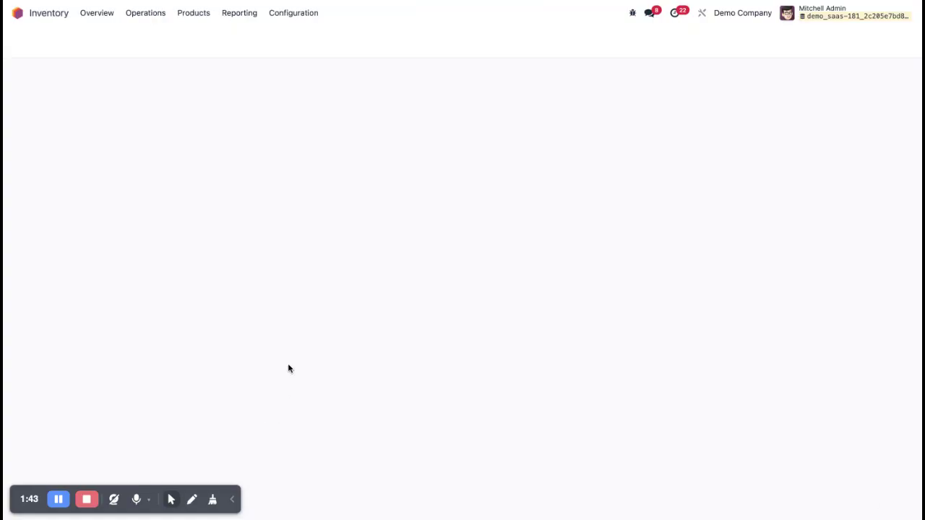
click(190, 17)
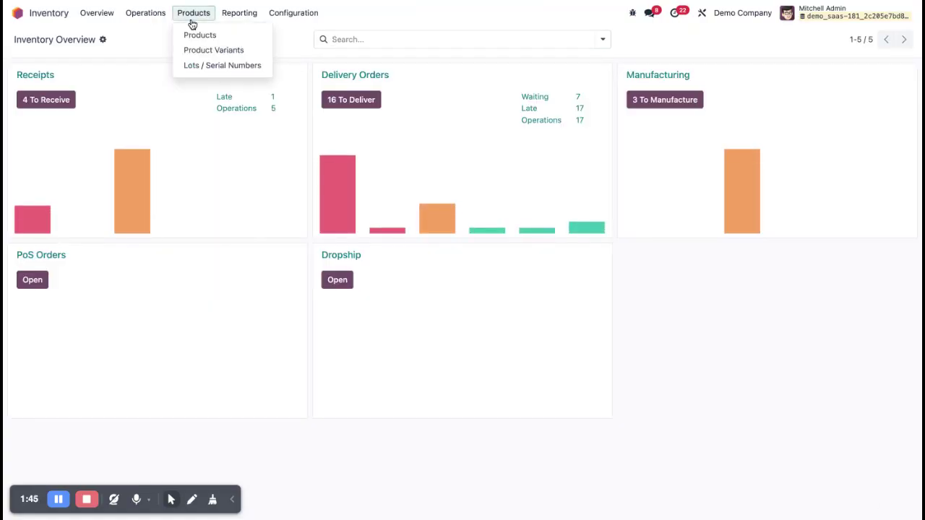
click(224, 37)
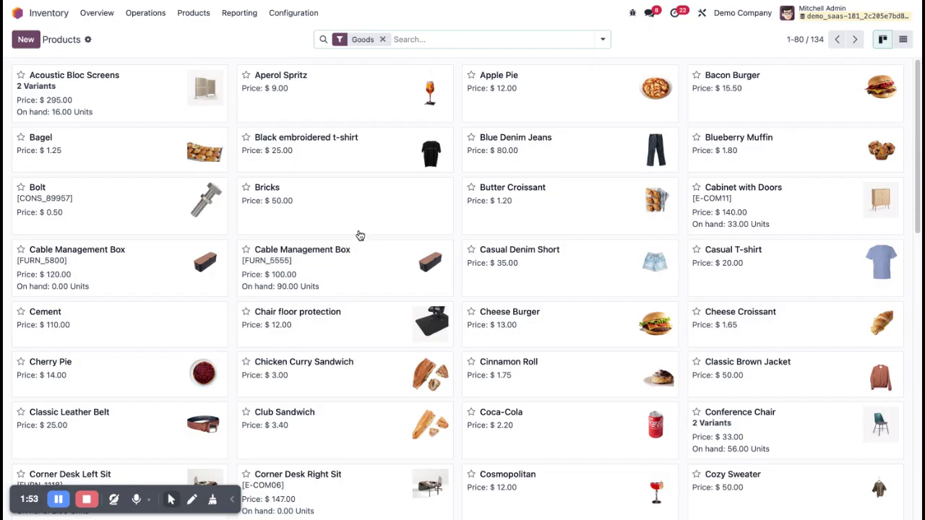
click(902, 41)
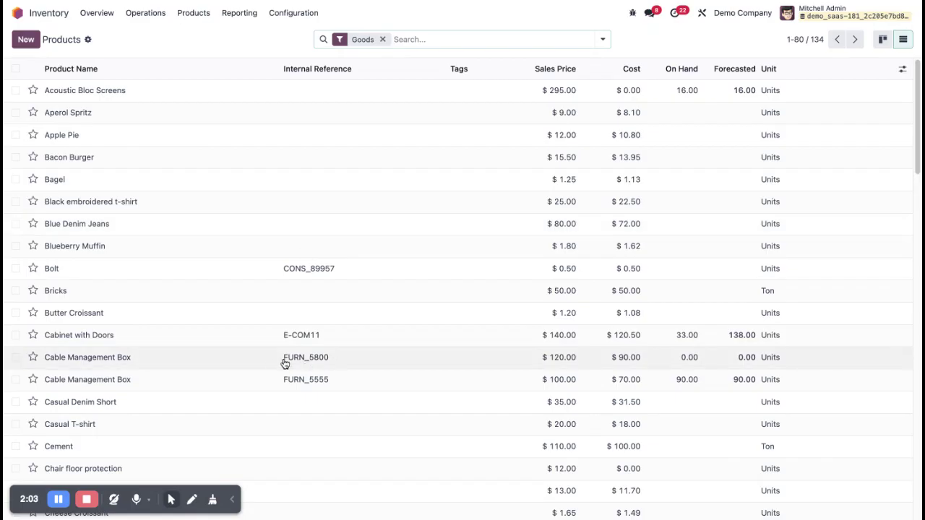
Step: Tick the Buy and Dropship routes on the Cable Management Box FURN_5800 Inventory tab
click(241, 366)
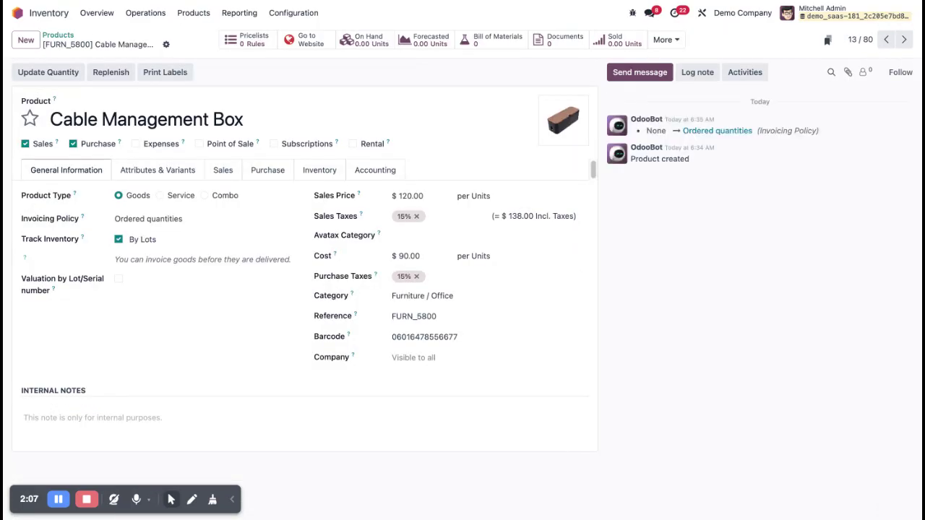
key(ctrl+plus)
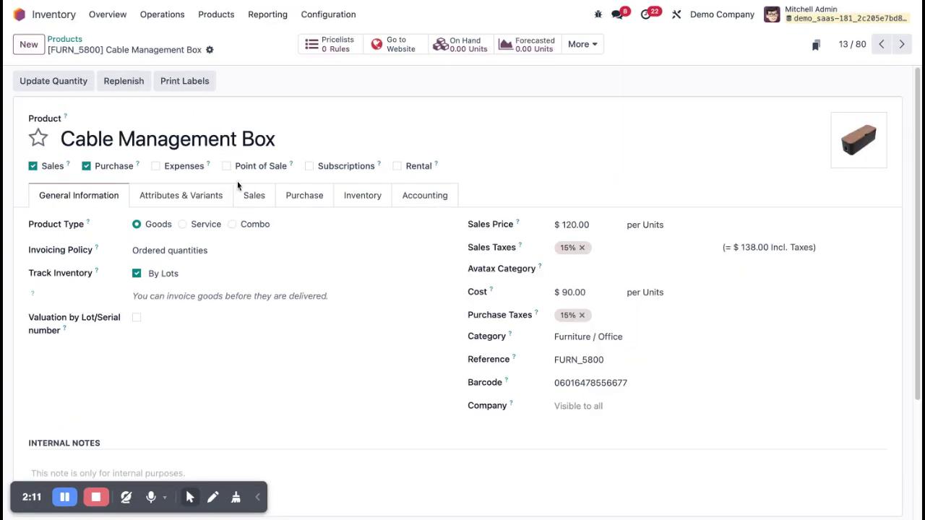
click(353, 200)
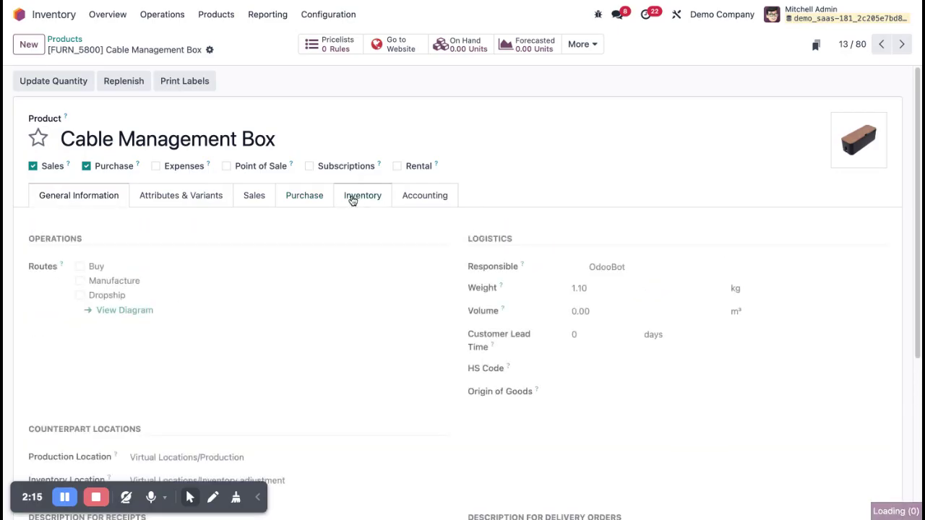
click(81, 266)
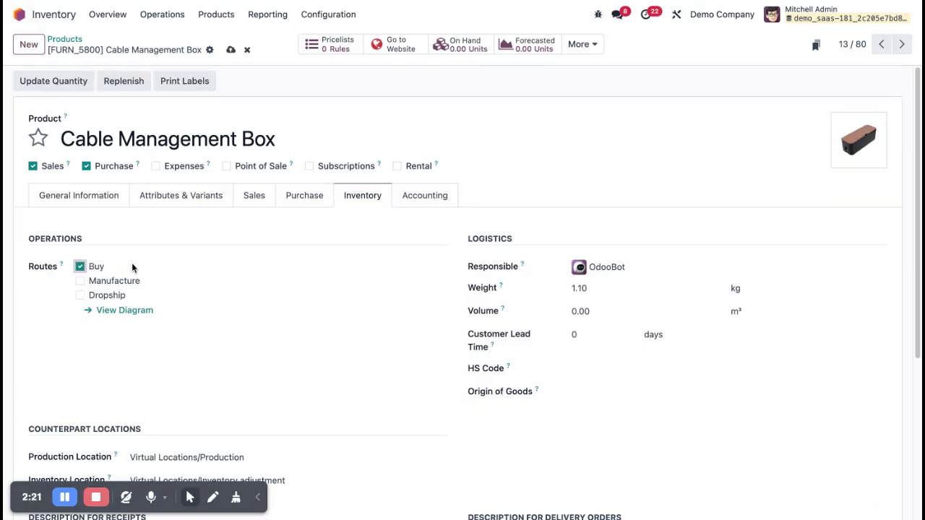
click(81, 295)
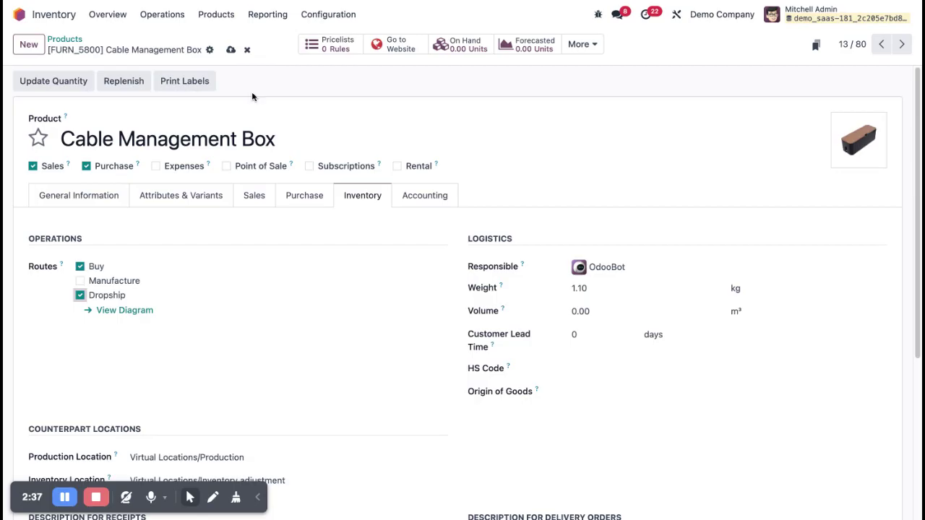
click(297, 144)
Step: Save the product as 'Cable Management Box 1' and add a vendor line on its Purchase tab
text(1)
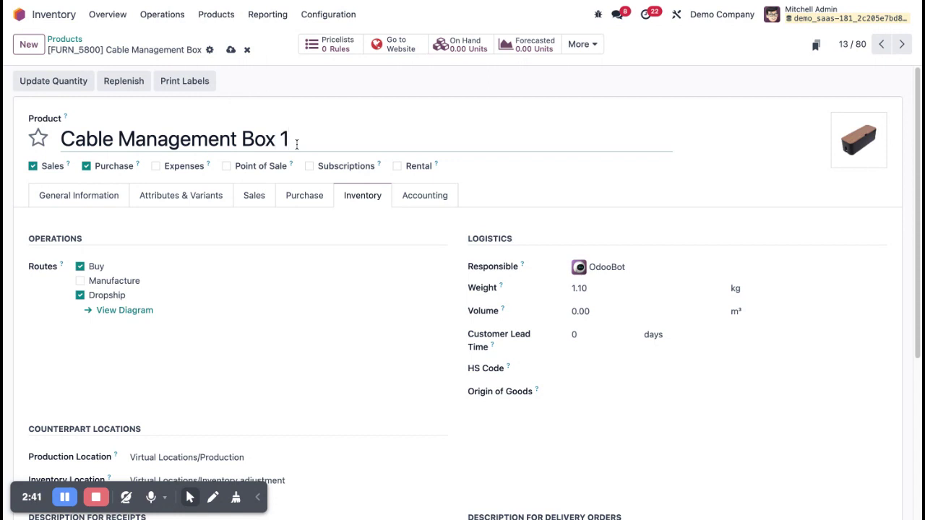
click(230, 49)
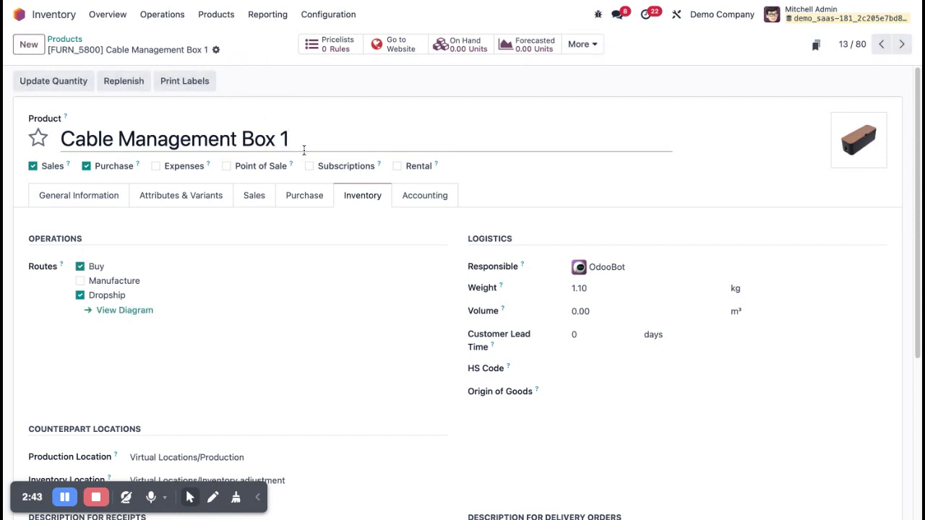
click(311, 140)
key(ctrl+a)
key(ctrl+c)
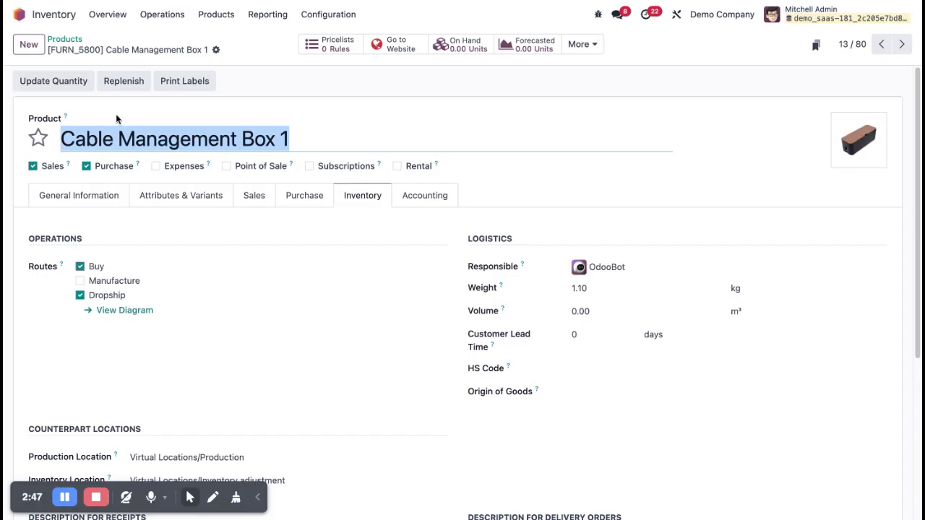
click(310, 199)
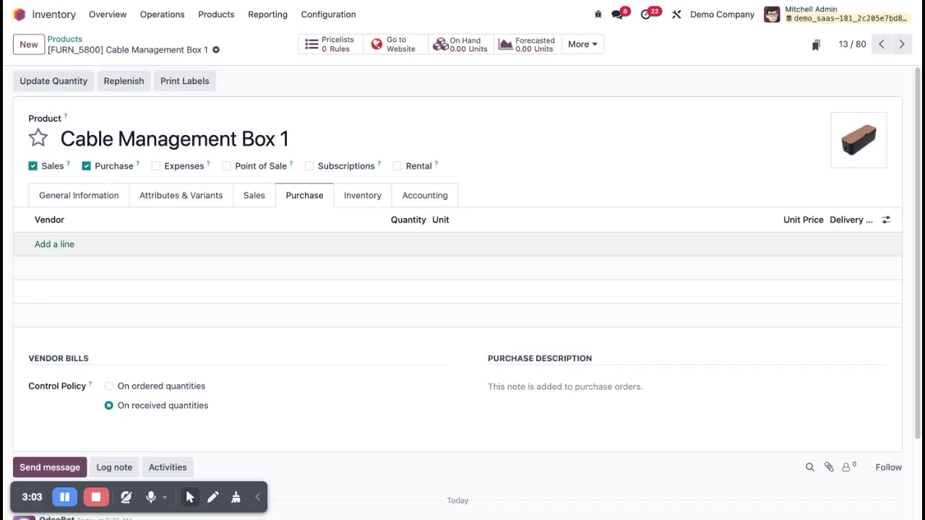
click(69, 244)
Step: Pick the vendor with quantity 1, unit price 90.00 and 1-day delivery, then save
click(75, 244)
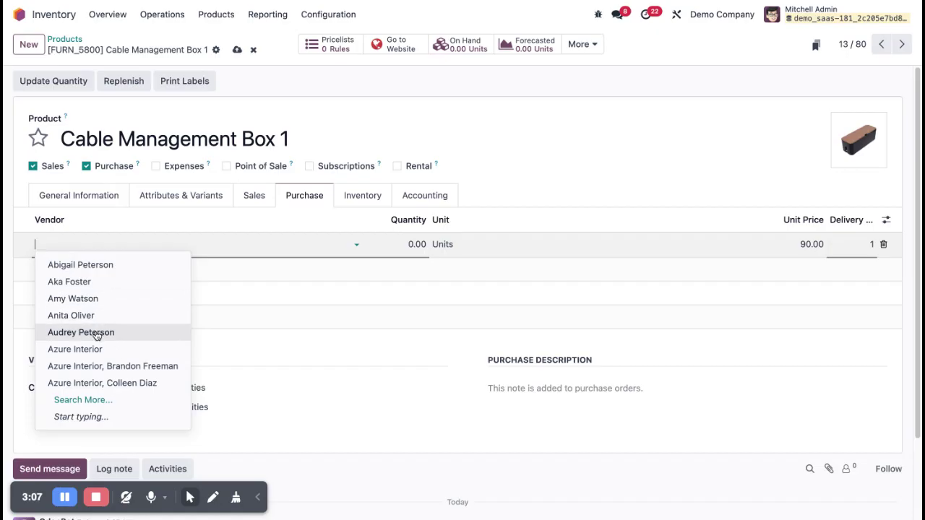
click(115, 319)
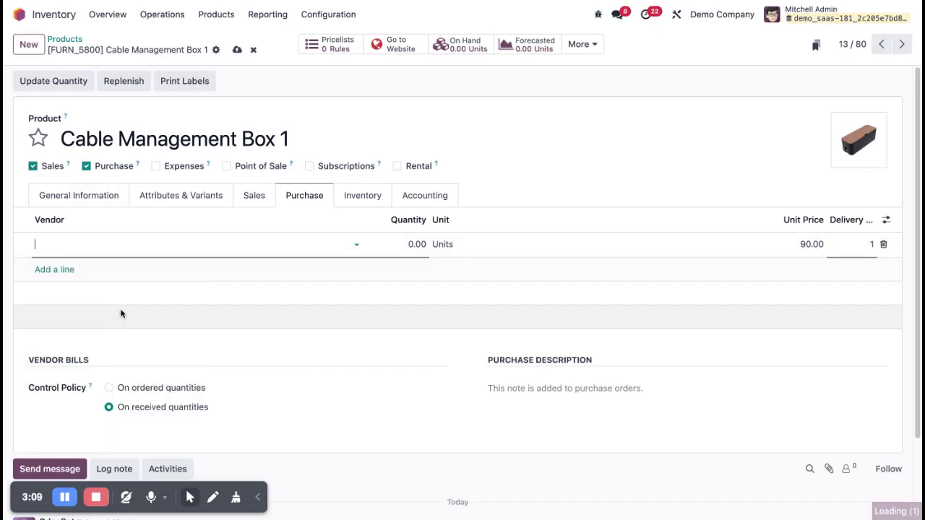
click(403, 247)
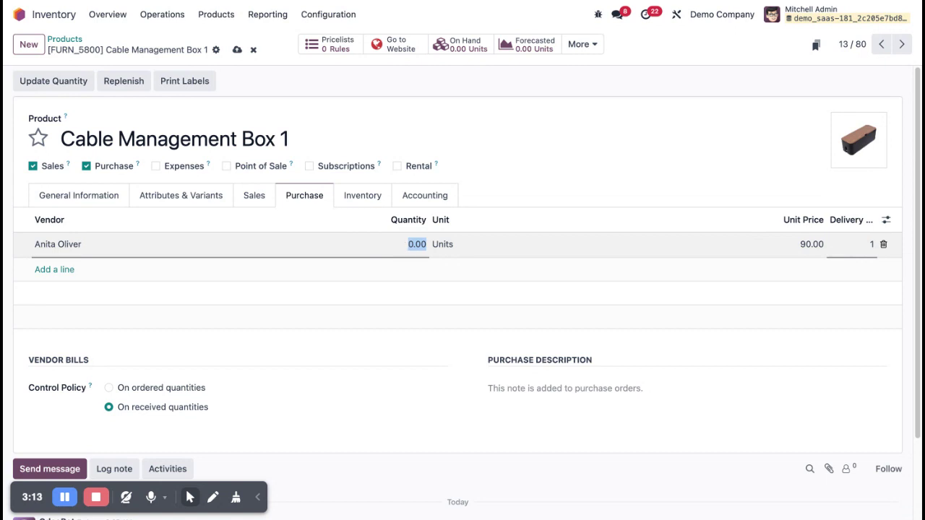
text(1)
key(Tab)
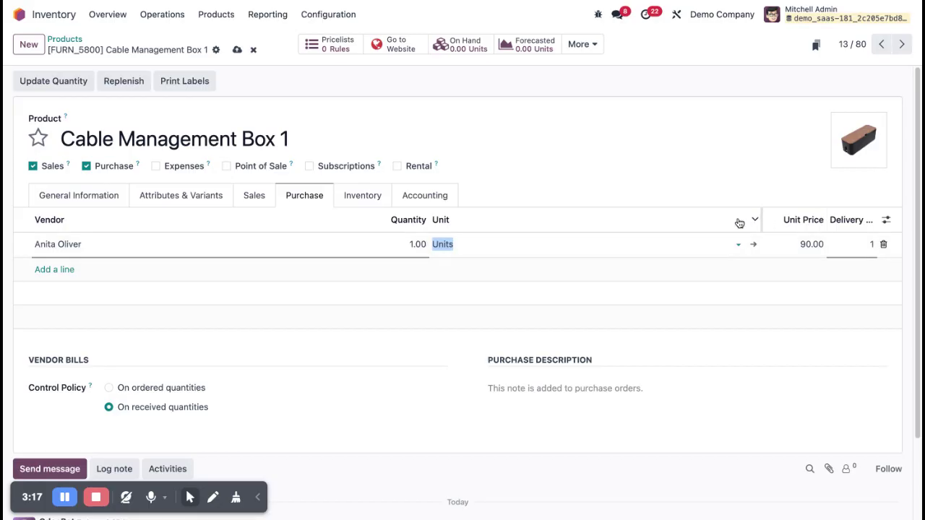
click(605, 142)
click(237, 50)
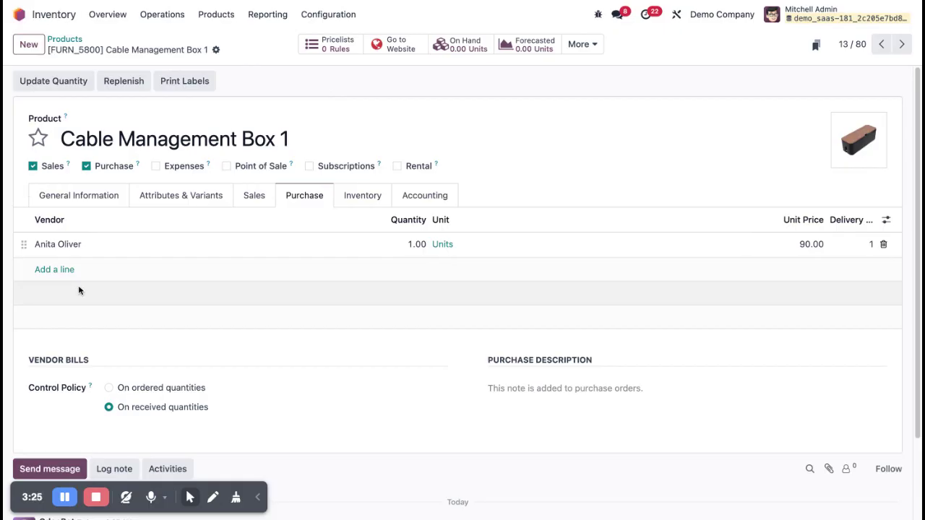
Step: Open Sales and start a new quotation for customer Deco Addict
click(11, 20)
text(sal)
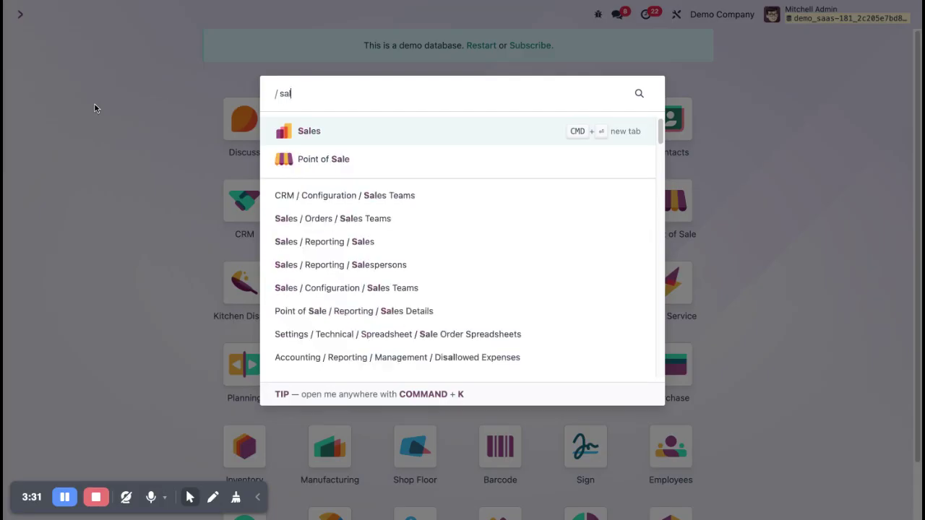
key(Return)
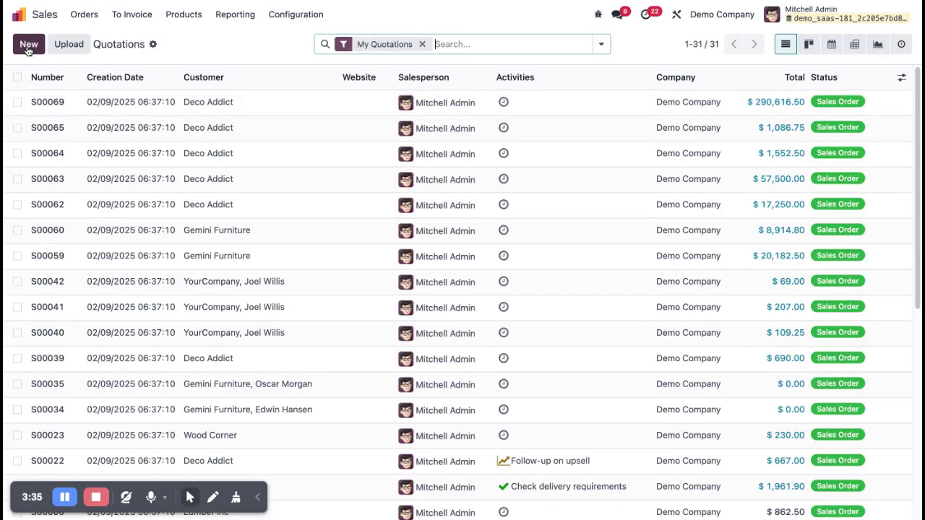
click(27, 45)
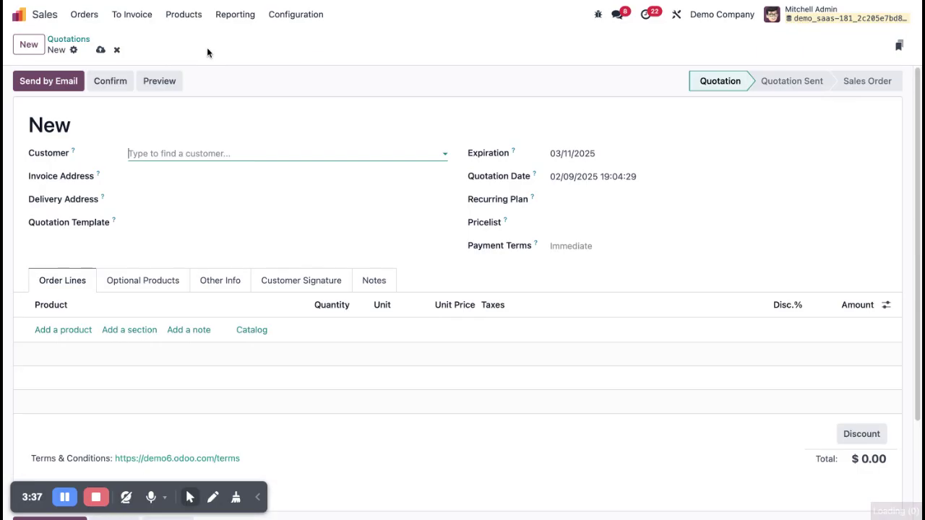
click(163, 154)
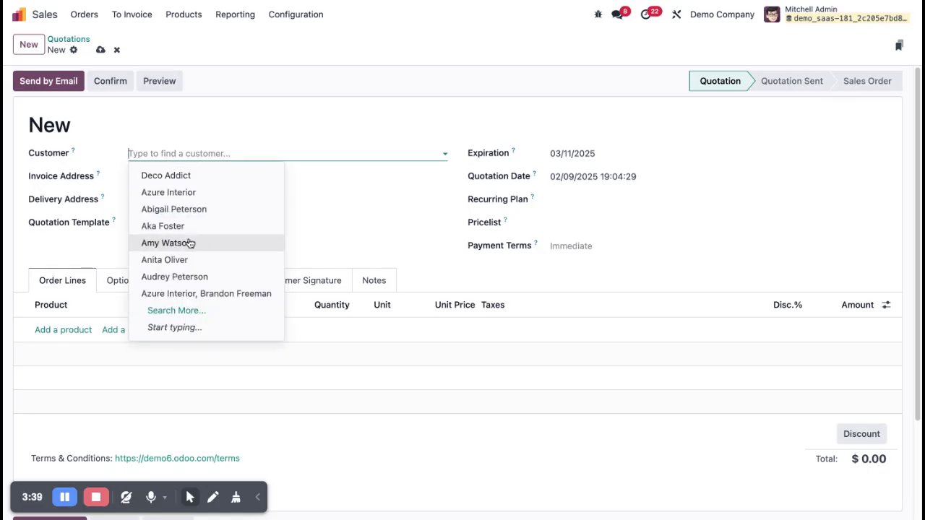
click(165, 176)
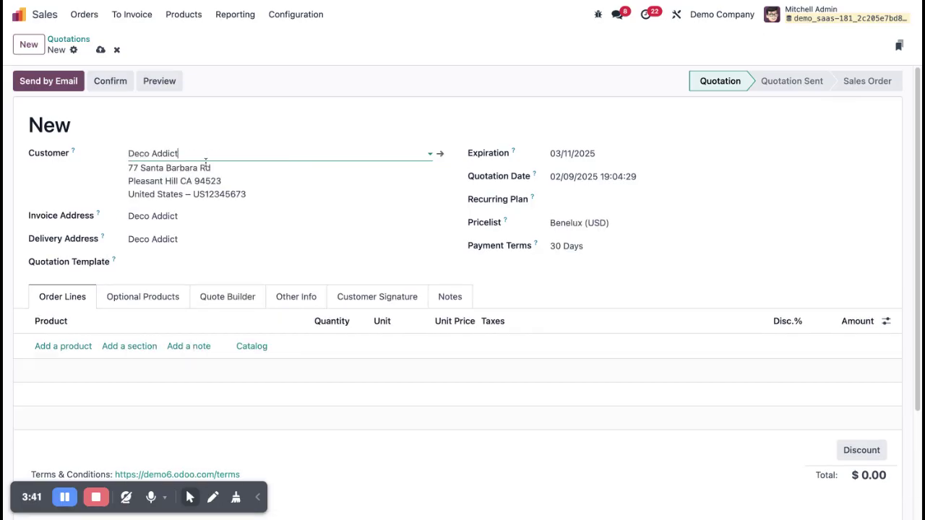
Step: Add one Cable Management Box 1 line at 120.00 and save the quotation
scroll(206, 262, down, 1)
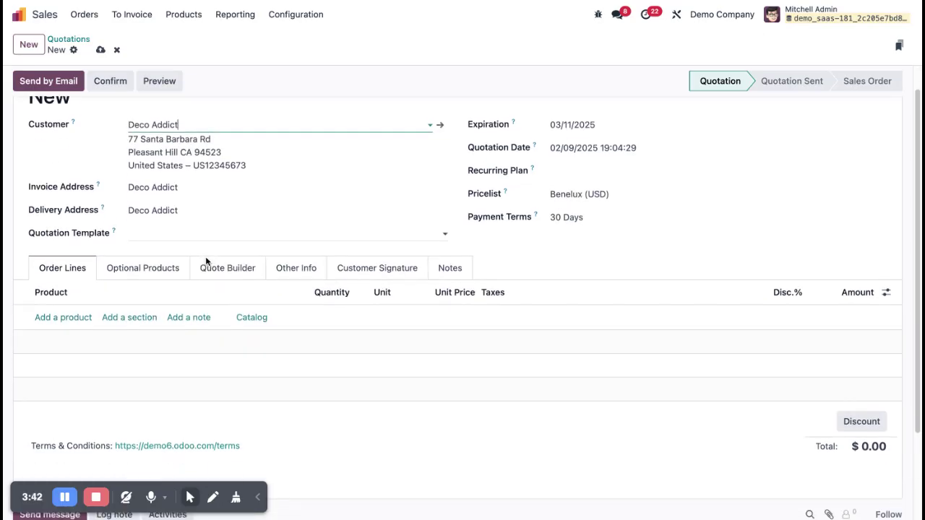
click(55, 318)
key(ctrl+v)
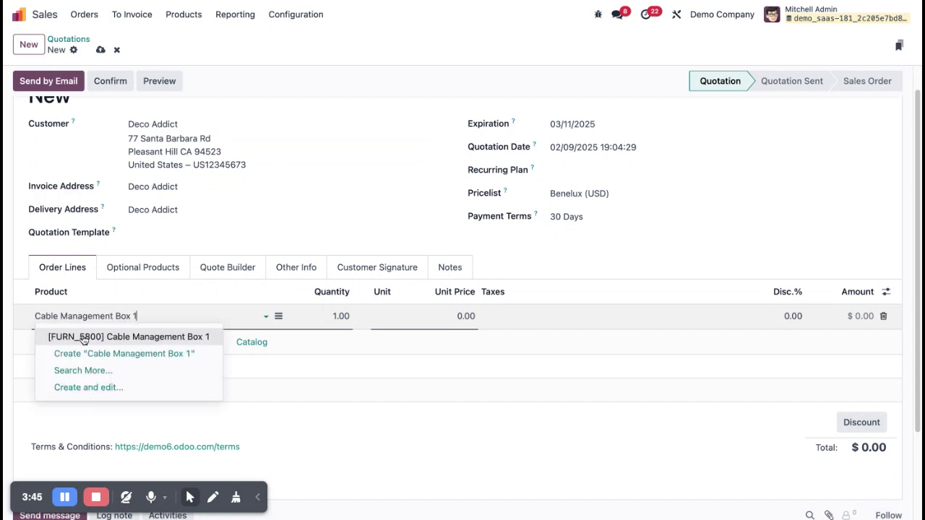
key(Escape)
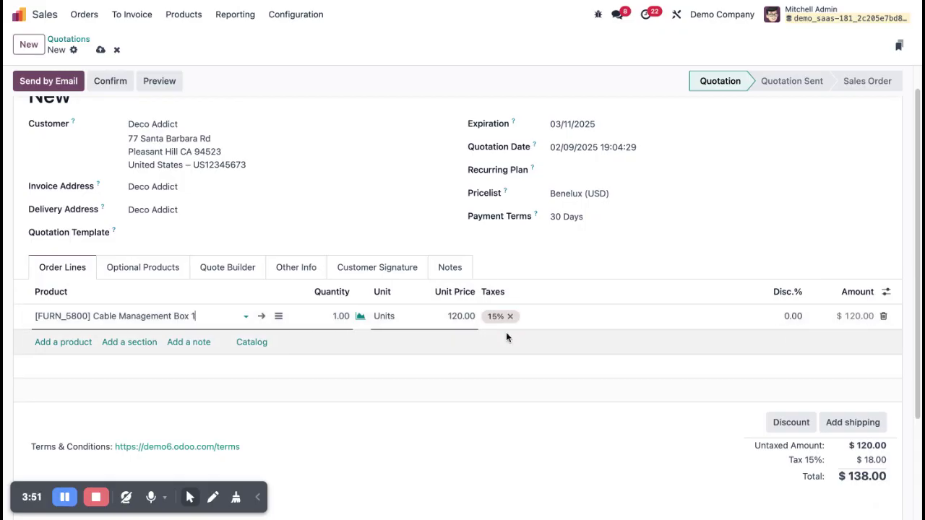
click(100, 49)
Step: Confirm S00071 as a sales order and open its generated RFQ P00018
scroll(303, 174, up, 1)
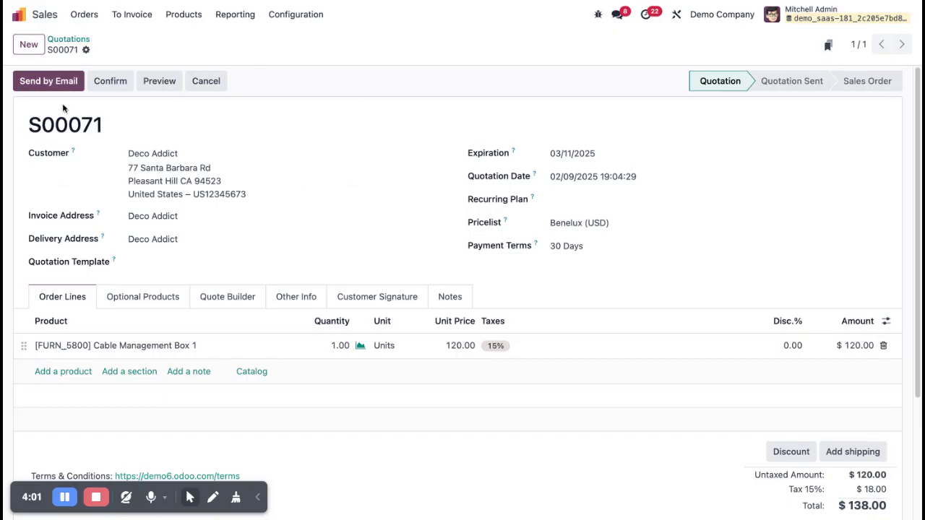
click(117, 89)
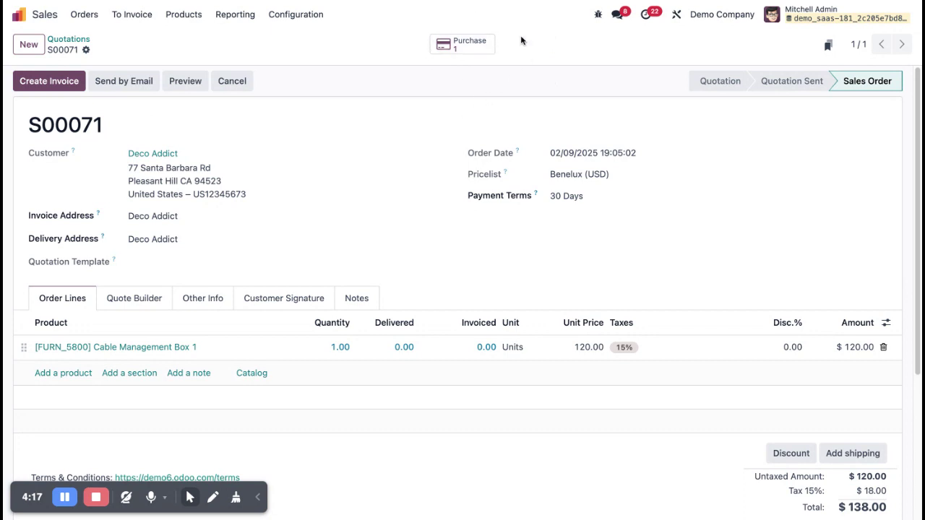
click(466, 45)
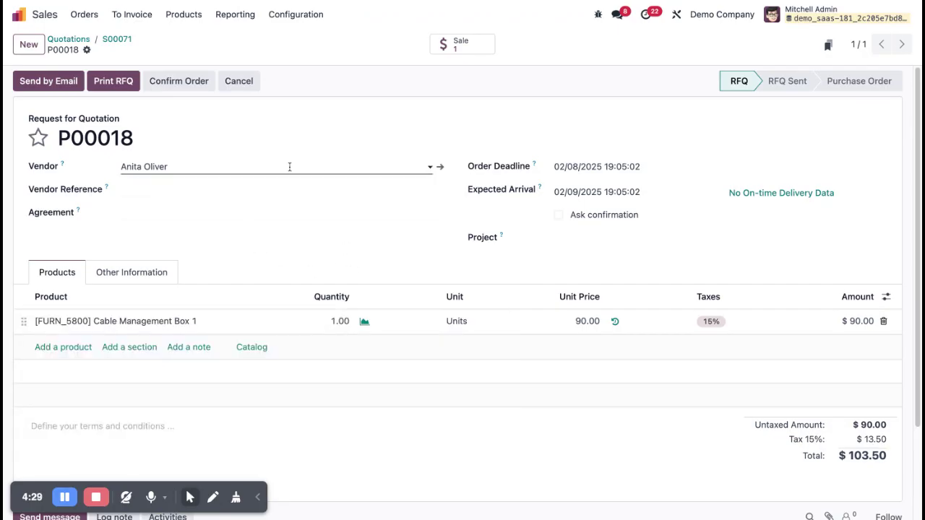
Step: Check the vendor on RFQ P00018, leave it unchanged, and confirm the purchase order
click(178, 167)
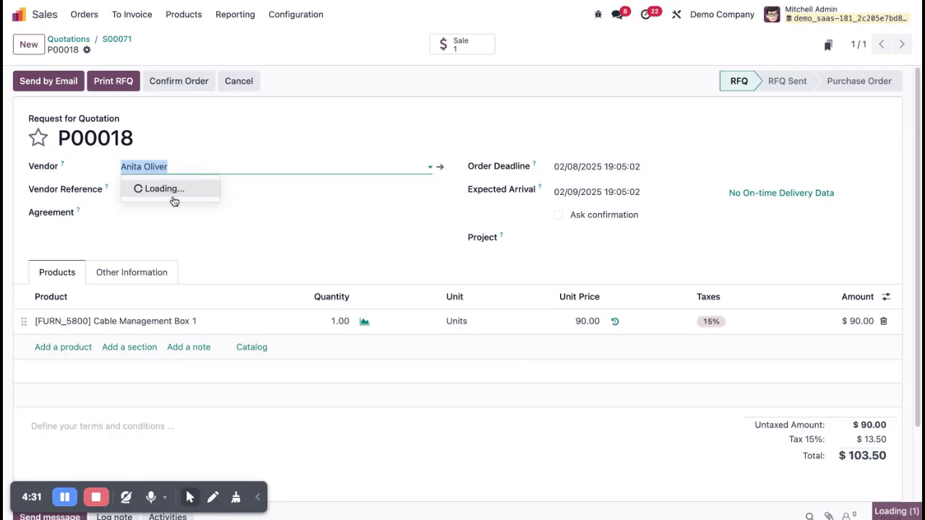
click(182, 127)
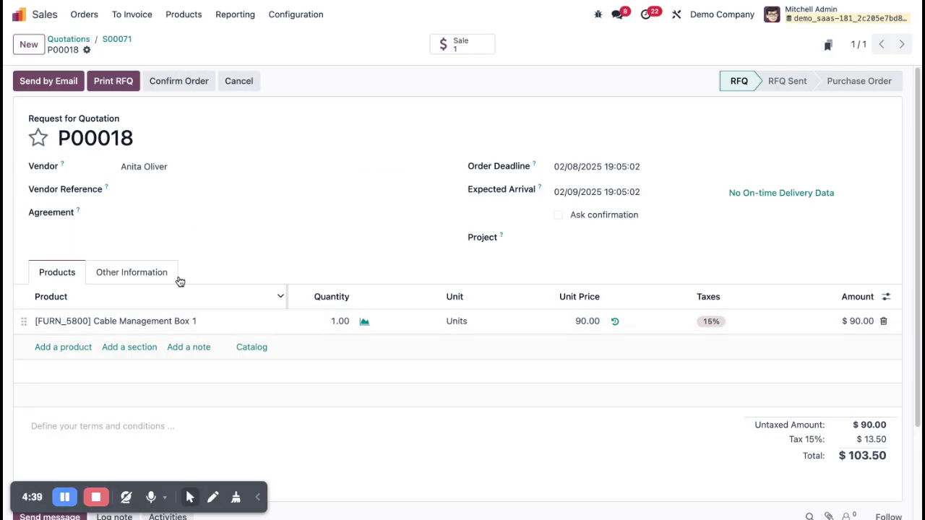
click(167, 87)
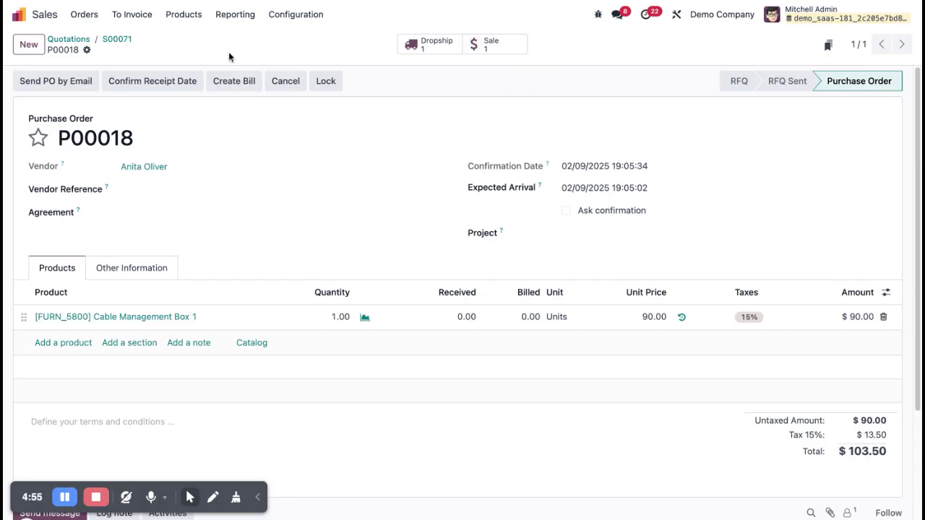
Step: Try validating dropship DS/00001 from S00071, dismiss the lot-number error, open detailed operations
click(116, 39)
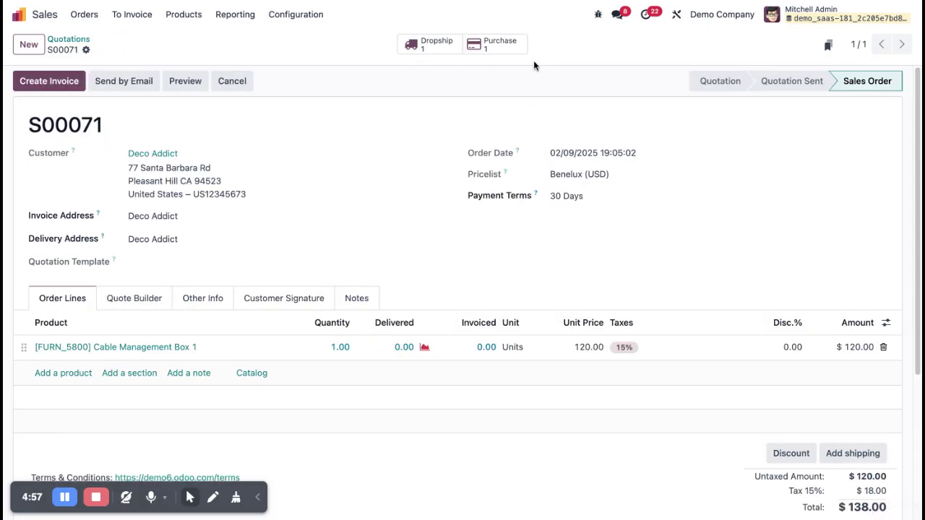
click(414, 48)
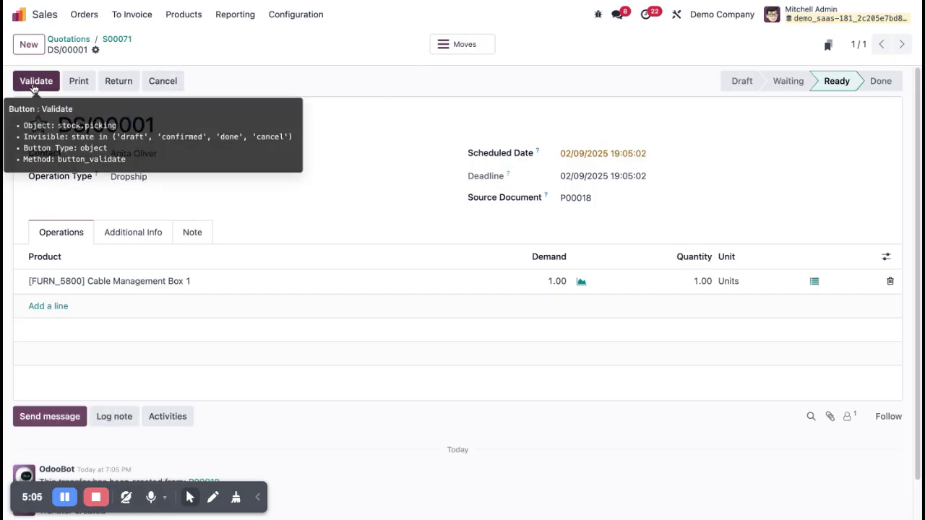
click(34, 88)
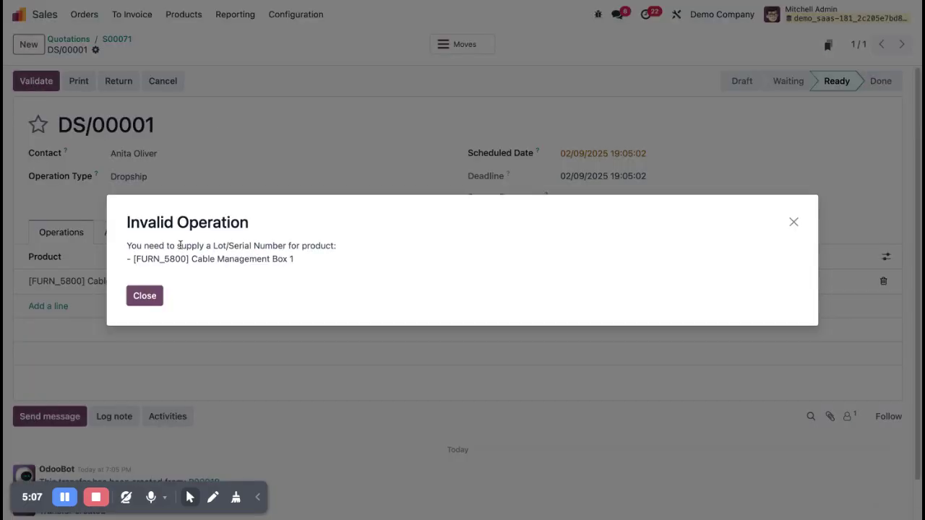
click(148, 297)
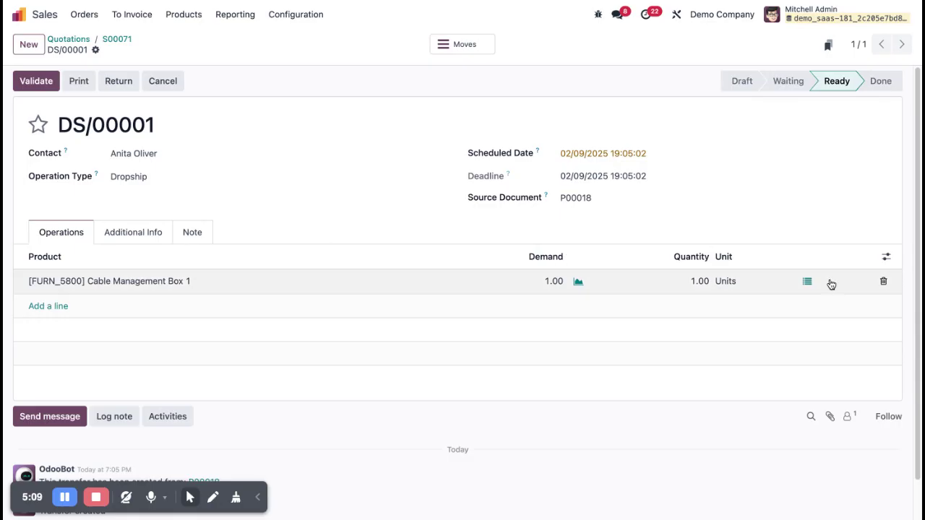
click(808, 284)
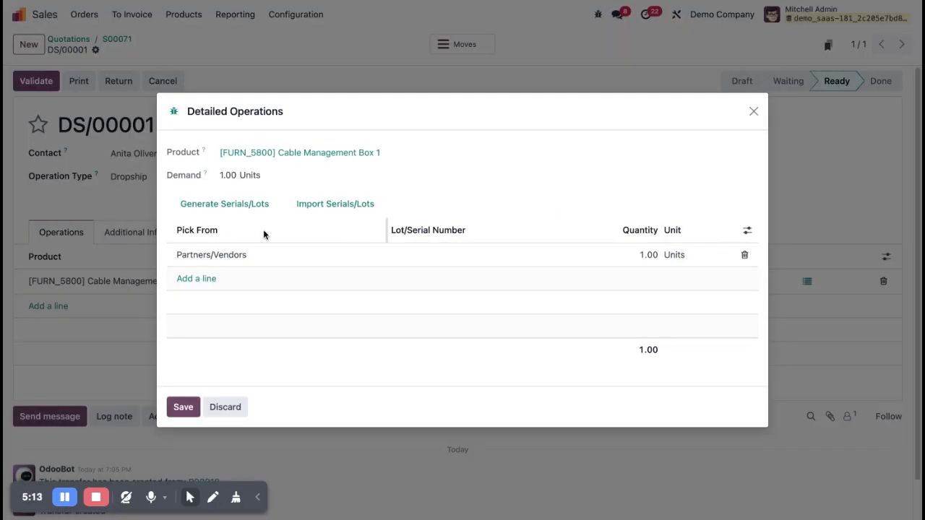
Step: Record lot 123456 on DS/00001, validate the dropship, and return to sales order S00071
click(438, 254)
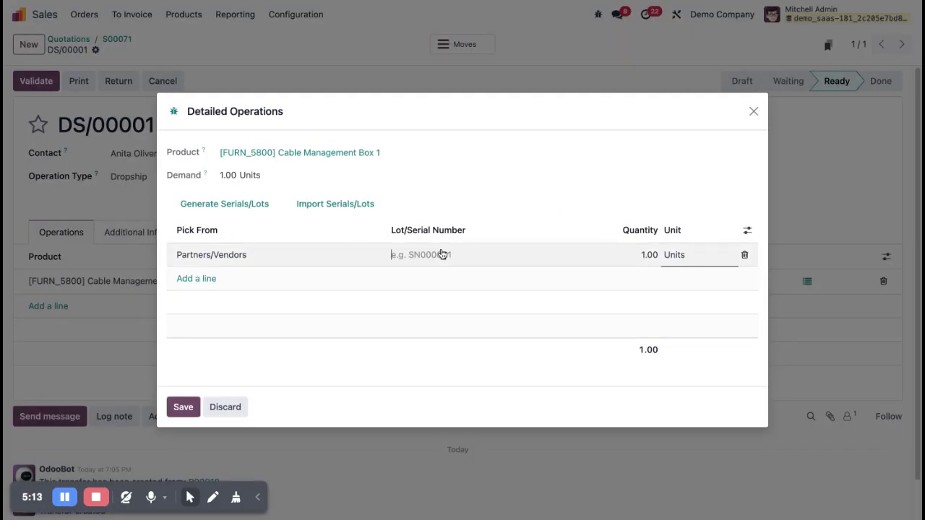
text(123456)
click(183, 408)
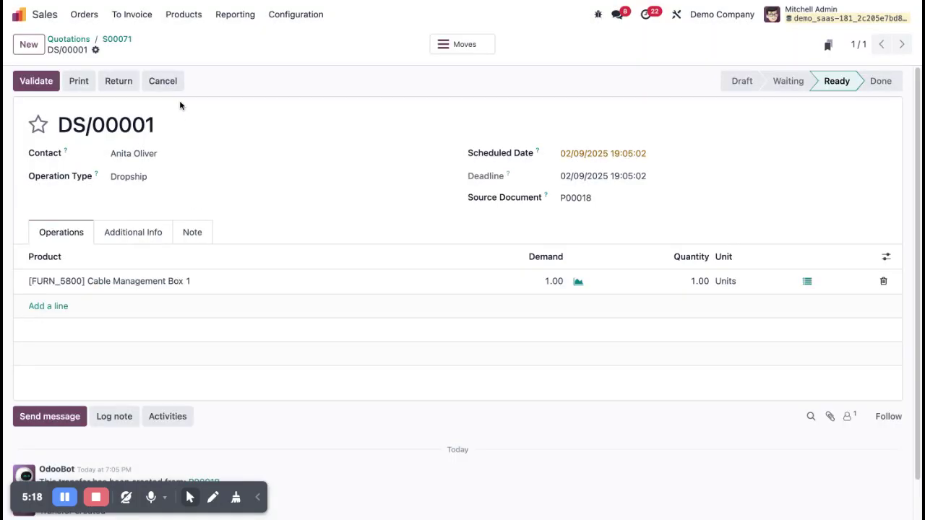
click(48, 85)
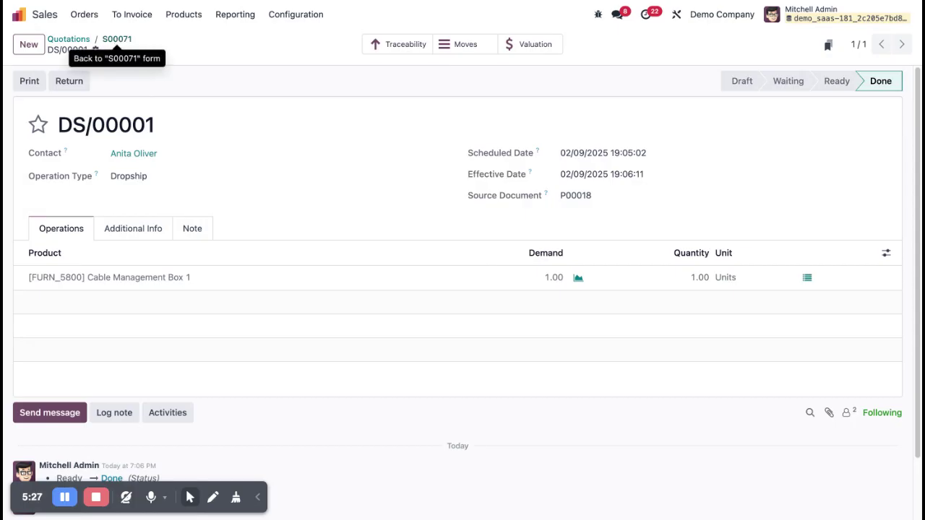
click(118, 40)
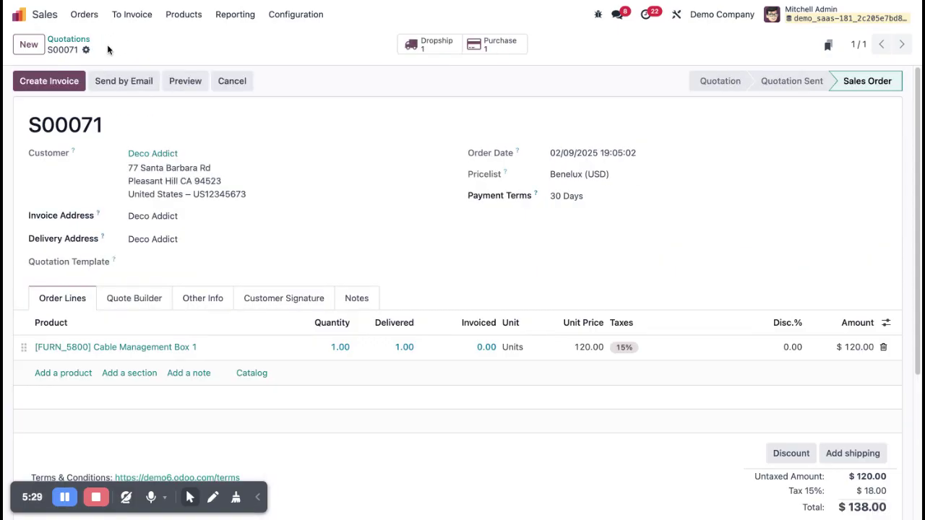